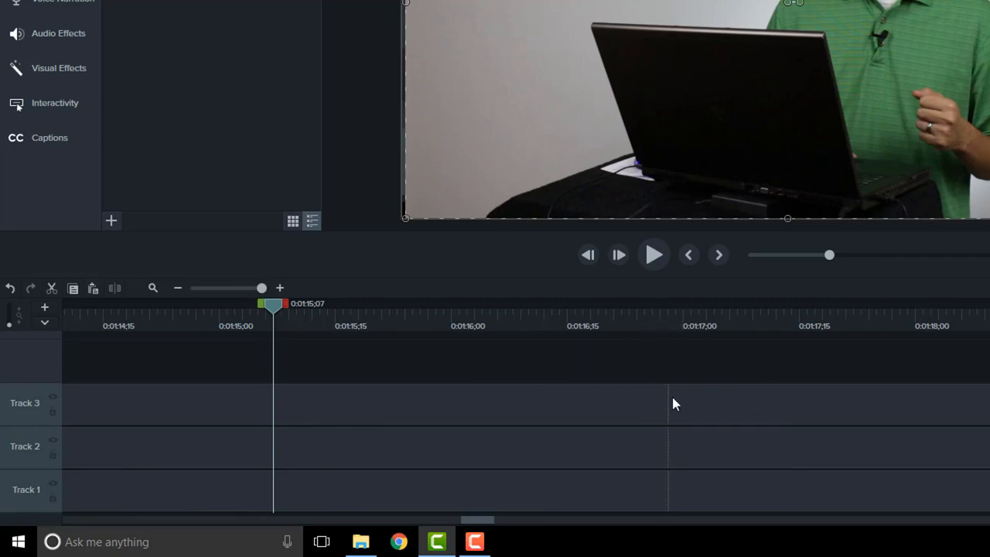
# Split the clips on all three tracks at 0:01:16;02.
pyautogui.click(698, 412)
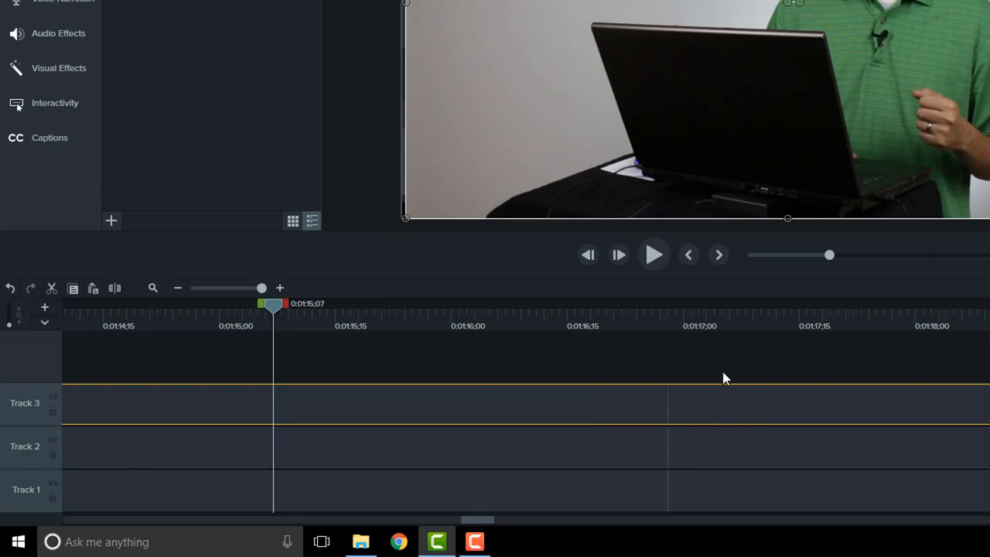
pyautogui.click(464, 314)
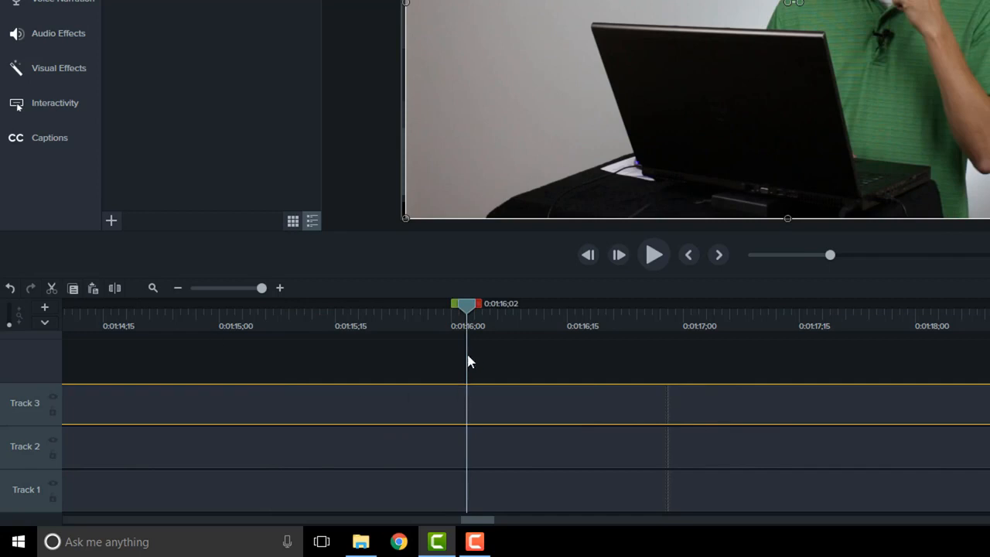
pyautogui.moveTo(408, 356); pyautogui.dragTo(440, 492)
pyautogui.click(116, 287)
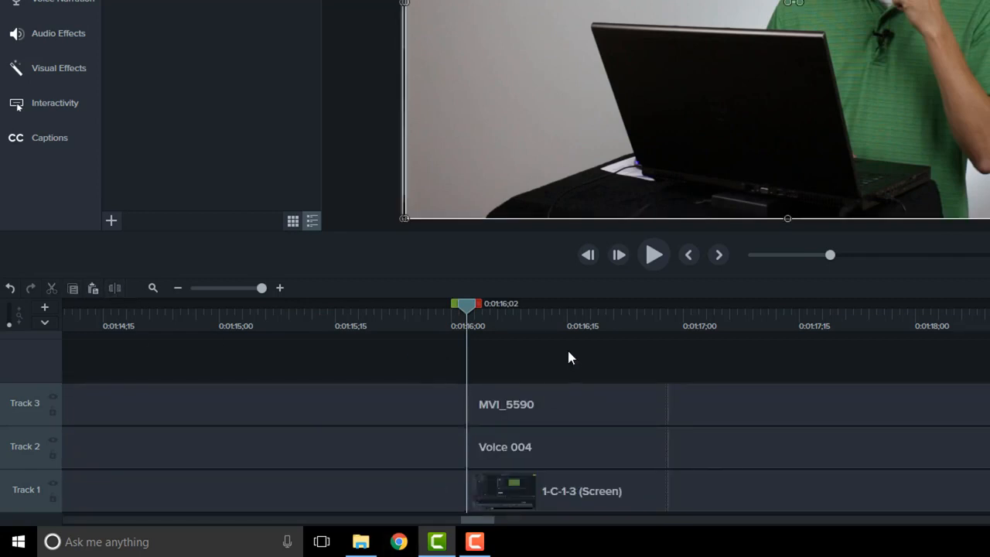
# Shift the three clips that follow the split along the timeline, and undo both the move and the split.
pyautogui.moveTo(567, 347); pyautogui.dragTo(593, 512)
pyautogui.moveTo(595, 416); pyautogui.dragTo(649, 400)
pyautogui.click(10, 288)
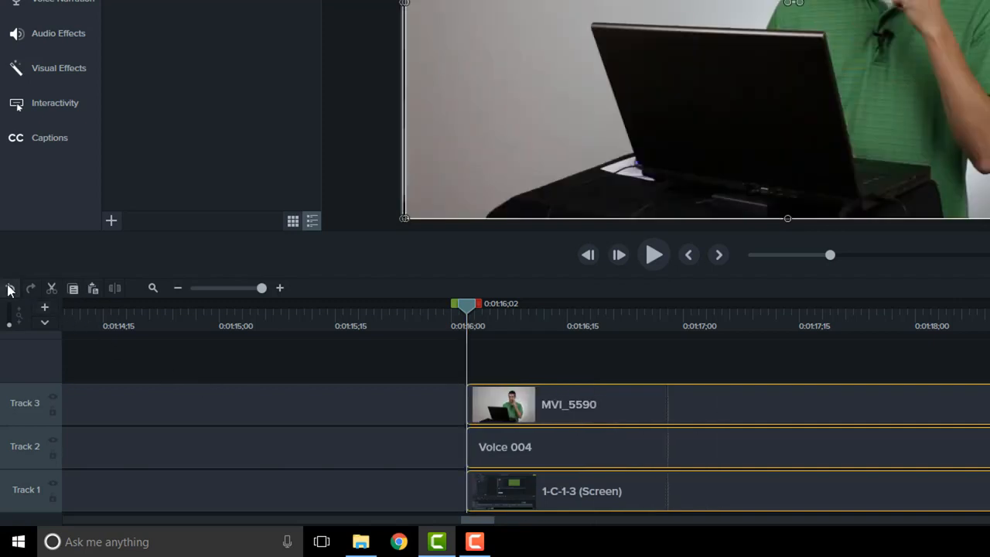
pyautogui.click(11, 288)
pyautogui.click(568, 361)
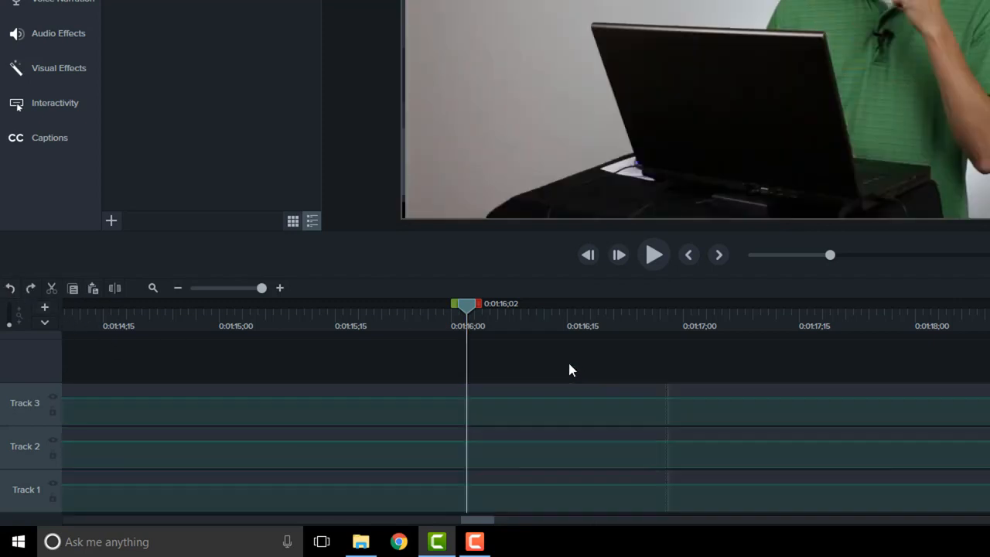
# Cut the range from 0:01:16;02 to 0:01:16;16 out of all three tracks and check the join at 0:01:16;07.
pyautogui.moveTo(480, 307); pyautogui.dragTo(586, 306)
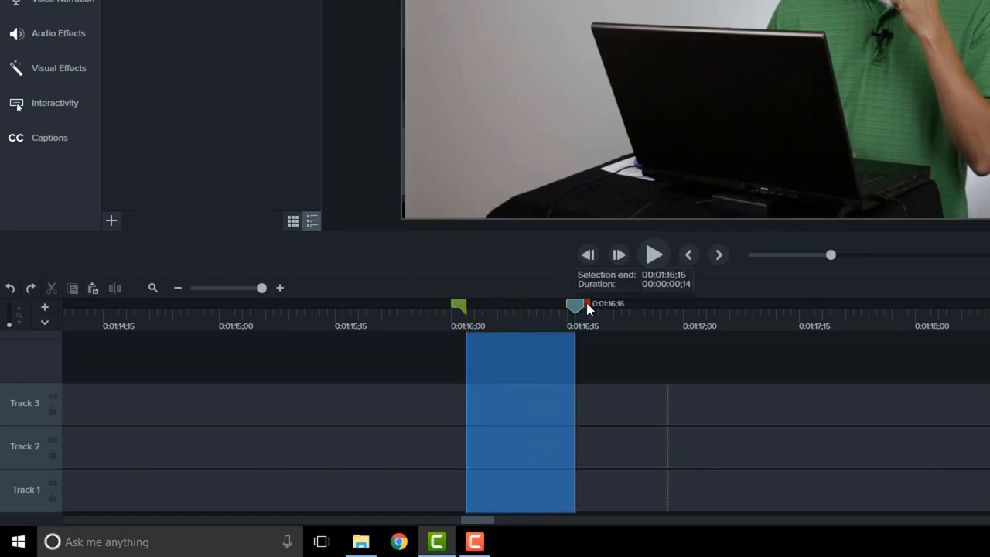
pyautogui.click(52, 288)
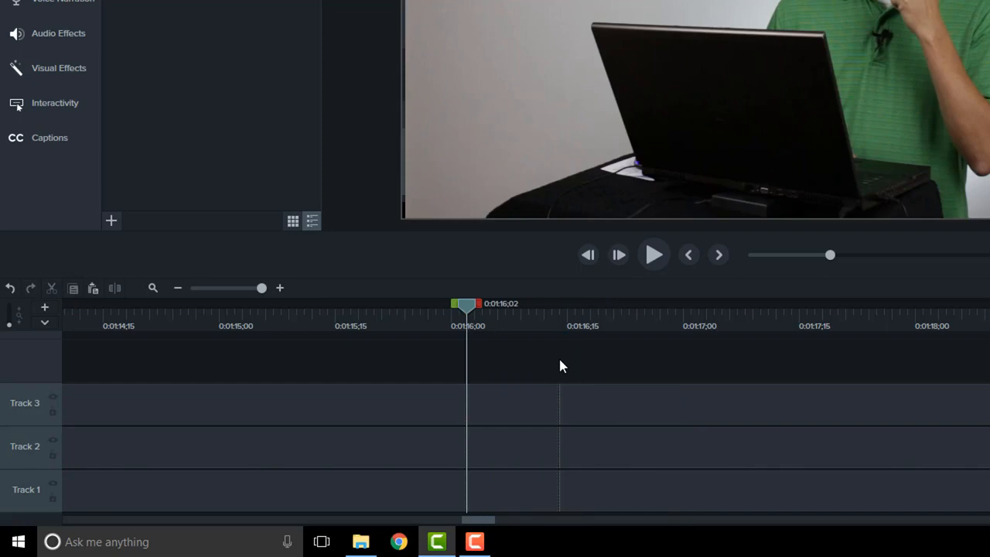
pyautogui.click(507, 323)
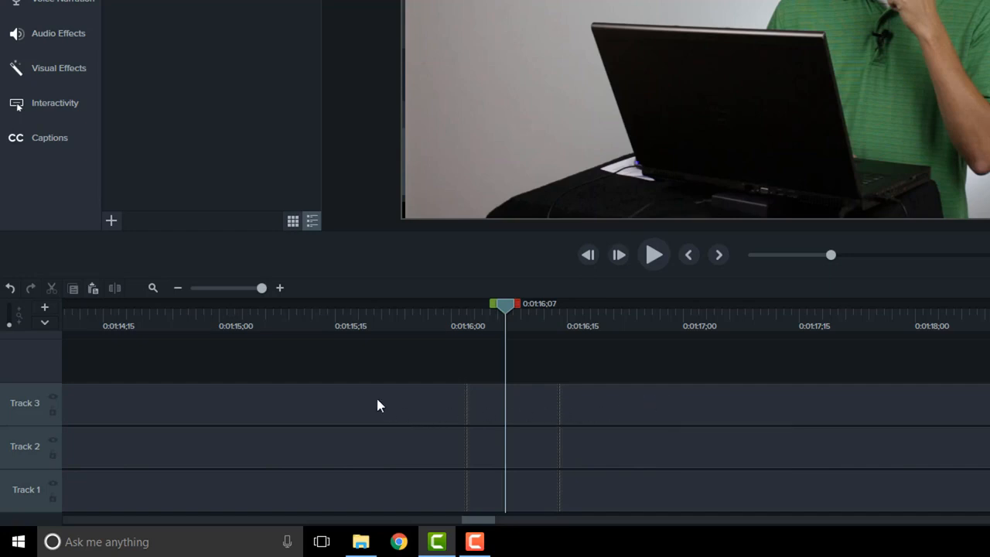
# Disable auto-stitching in the program preferences.
pyautogui.click(216, 288)
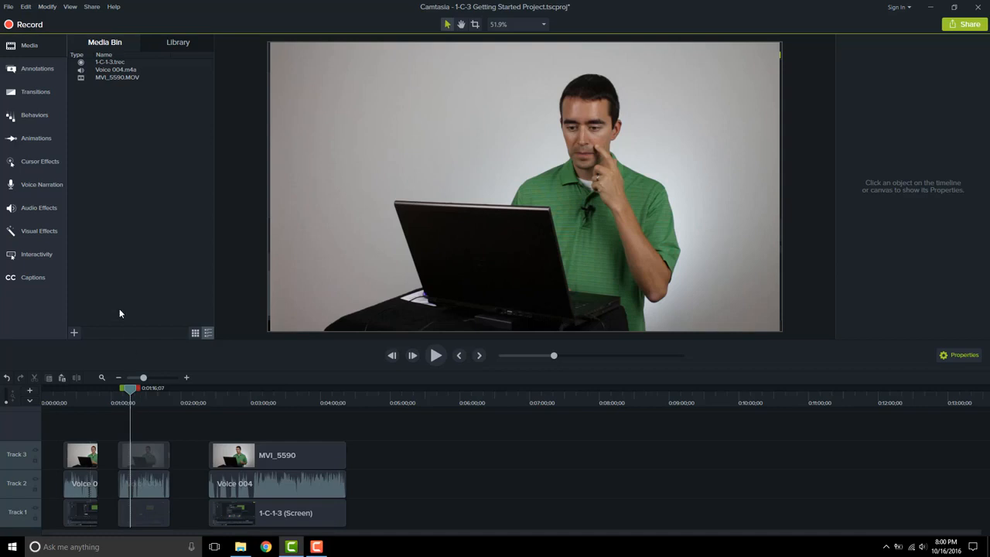
pyautogui.click(26, 7)
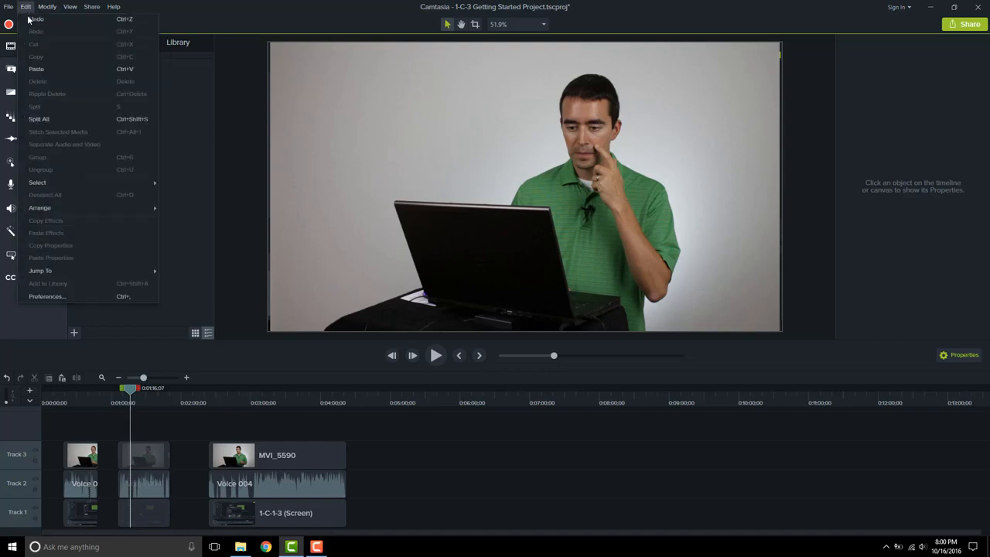
pyautogui.click(85, 298)
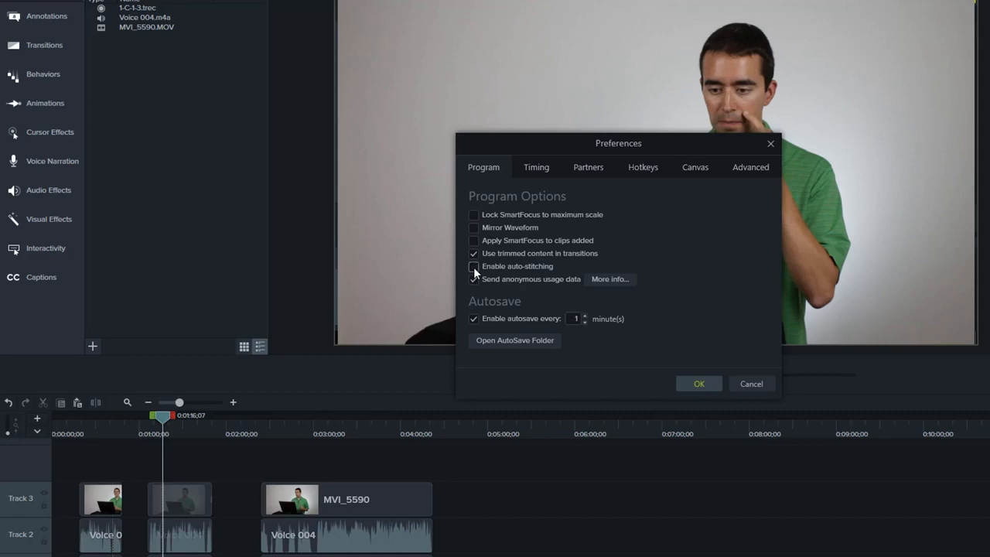
pyautogui.click(692, 384)
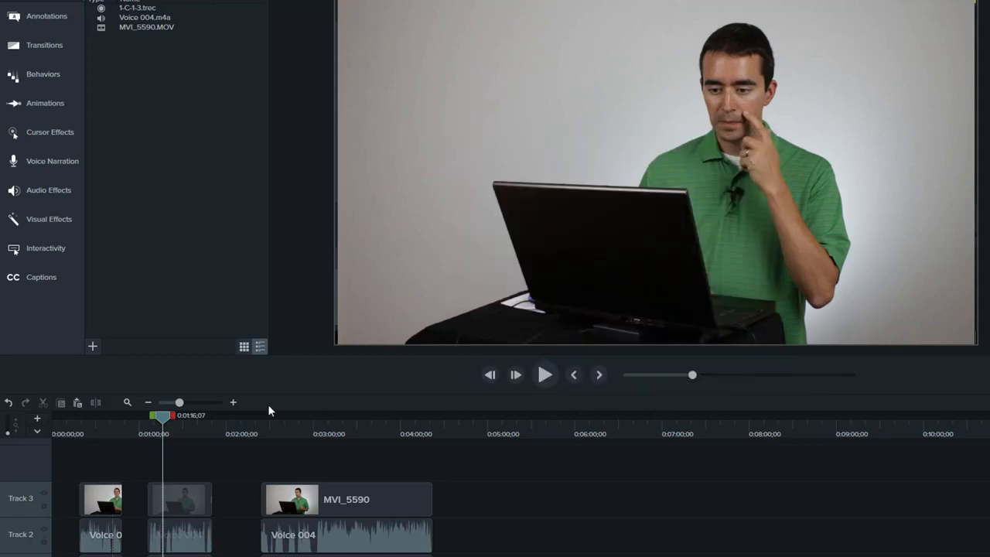
# Cut the range from 0:01:16;26 to 0:01:17;03 out of all tracks.
pyautogui.moveTo(179, 403); pyautogui.dragTo(235, 404)
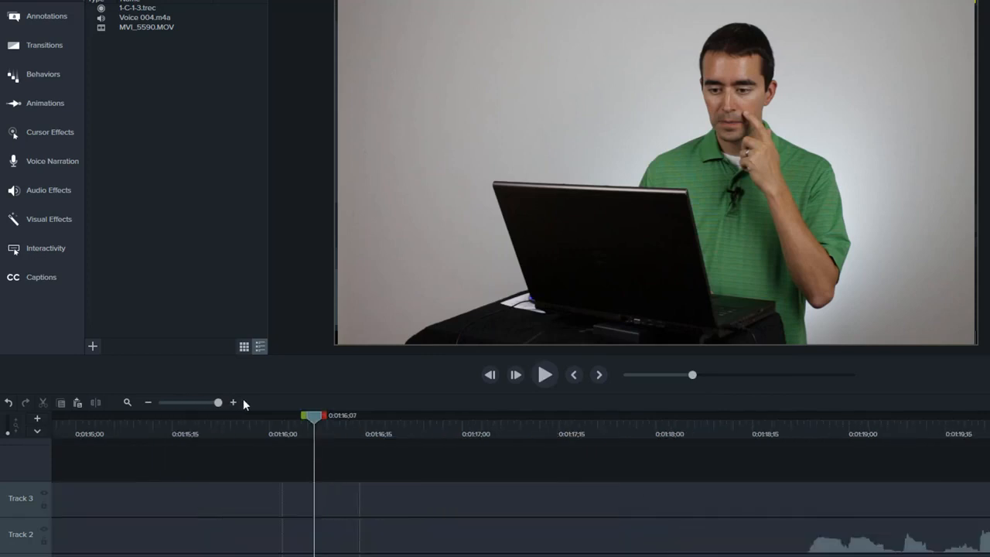
pyautogui.moveTo(318, 416); pyautogui.dragTo(482, 415)
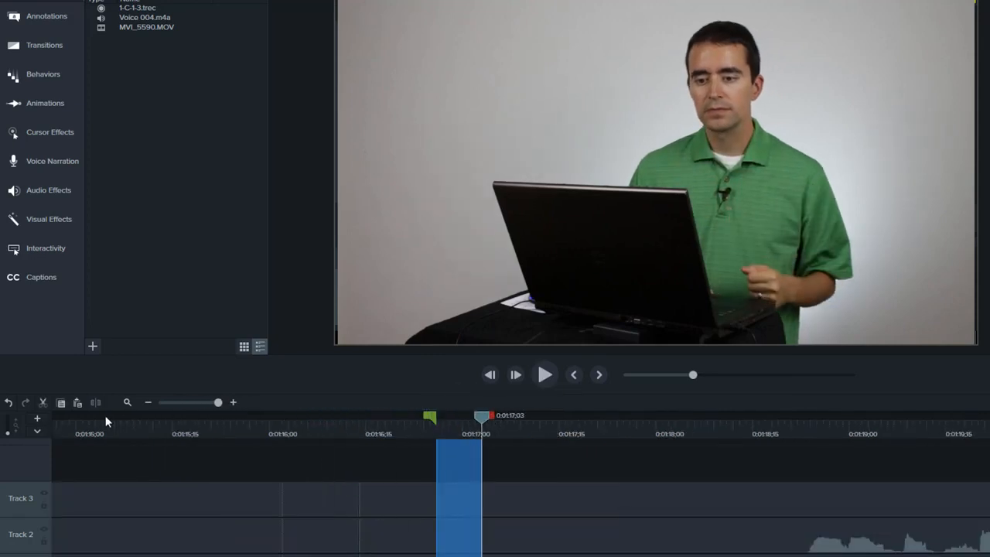
pyautogui.click(43, 401)
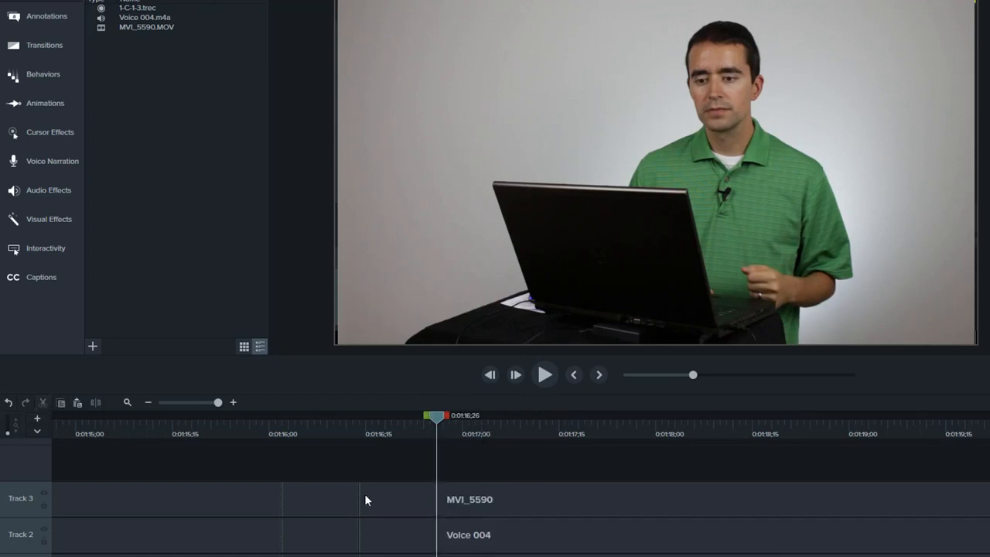
# Stitch the two MVI_5590 clips on Track 3 together at the 0:01:16;26 cut.
pyautogui.click(495, 495)
pyautogui.moveTo(494, 493)
pyautogui.mouseDown()
pyautogui.moveTo(519, 492)
pyautogui.moveTo(478, 495)
pyautogui.mouseUp()
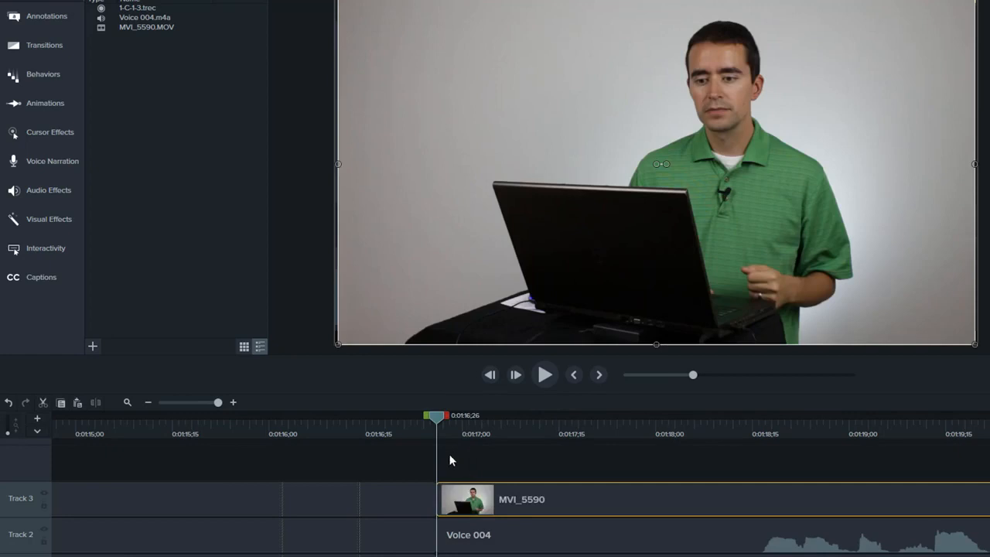
pyautogui.moveTo(418, 461); pyautogui.dragTo(464, 501)
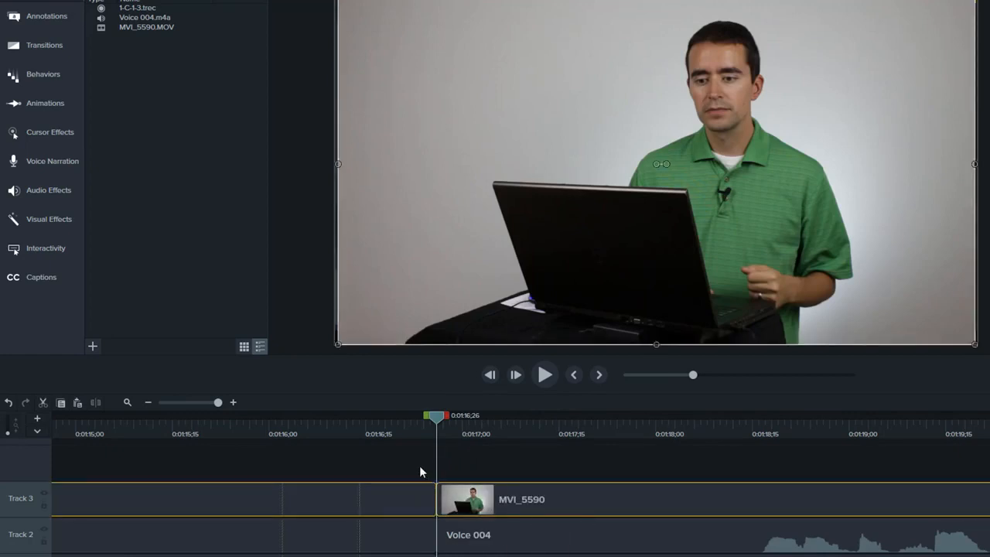
pyautogui.moveTo(474, 459); pyautogui.dragTo(424, 488)
pyautogui.rightClick(465, 505)
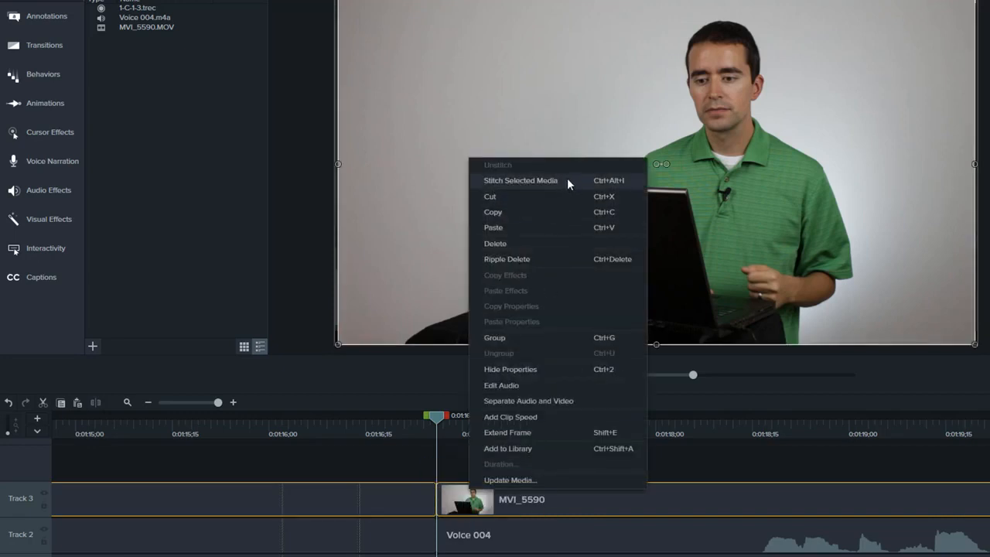
pyautogui.click(625, 182)
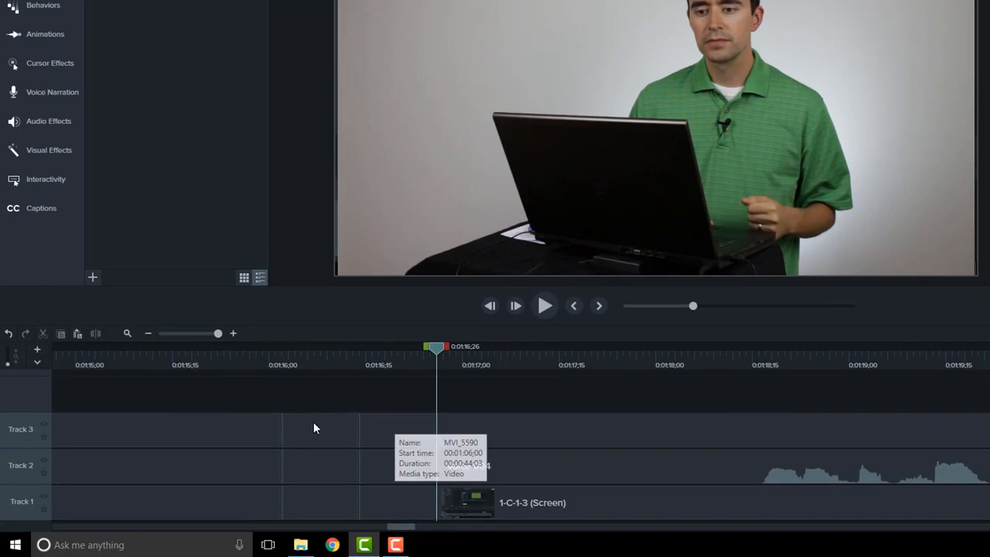
# Stitch the two 1-C-1-3 (Screen) clips on Track 1 together at 0:01:16;26 and check the join at 0:01:17;02.
pyautogui.click(314, 428)
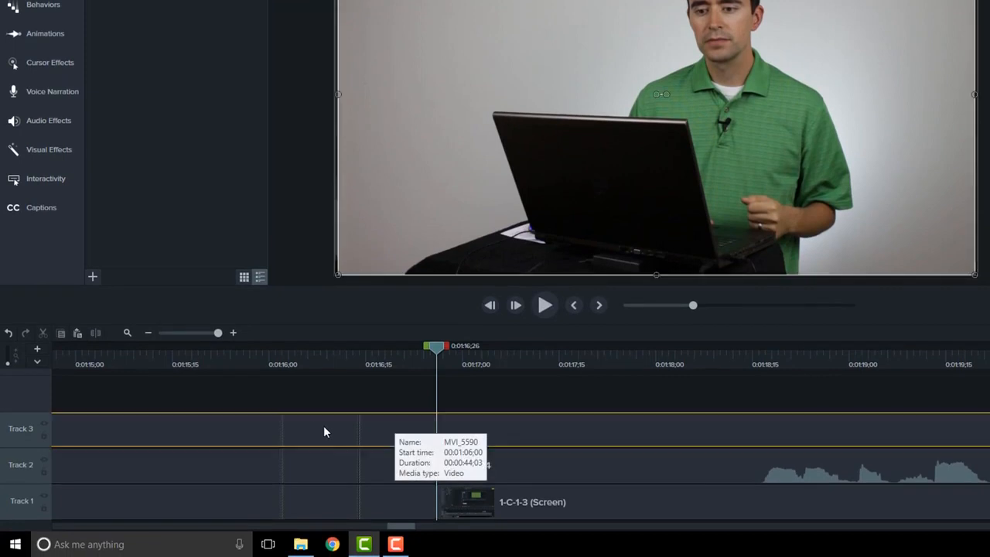
pyautogui.click(539, 473)
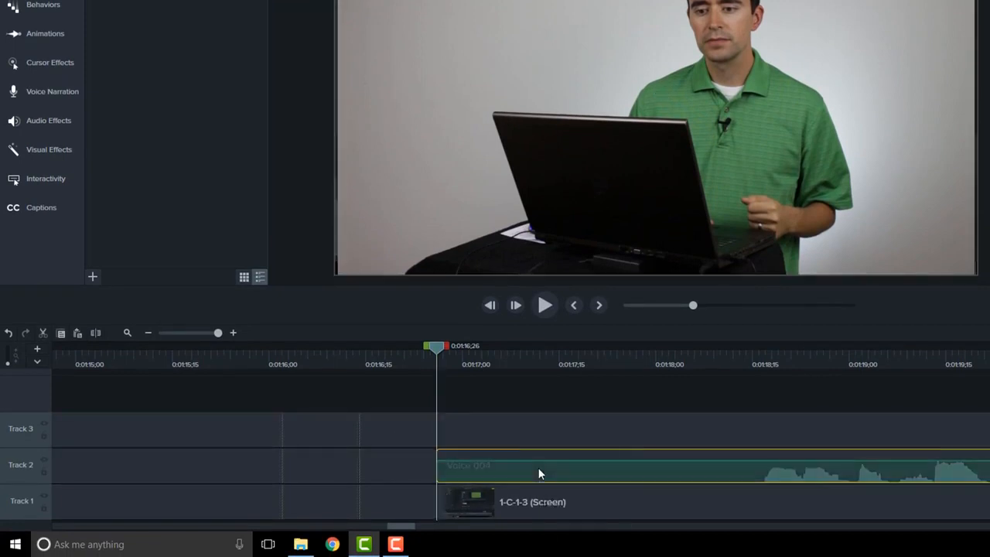
pyautogui.click(530, 504)
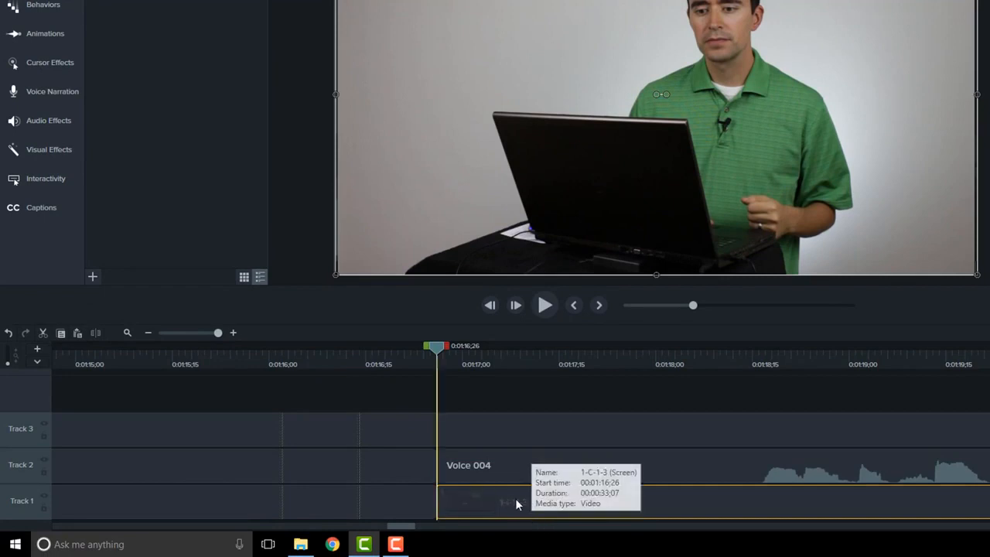
pyautogui.click(401, 504)
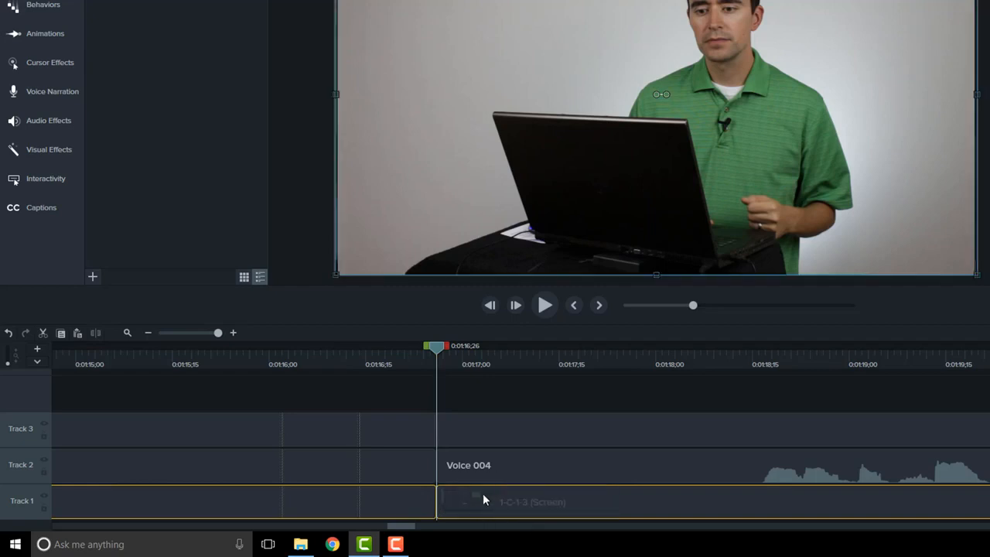
pyautogui.press('Delete')
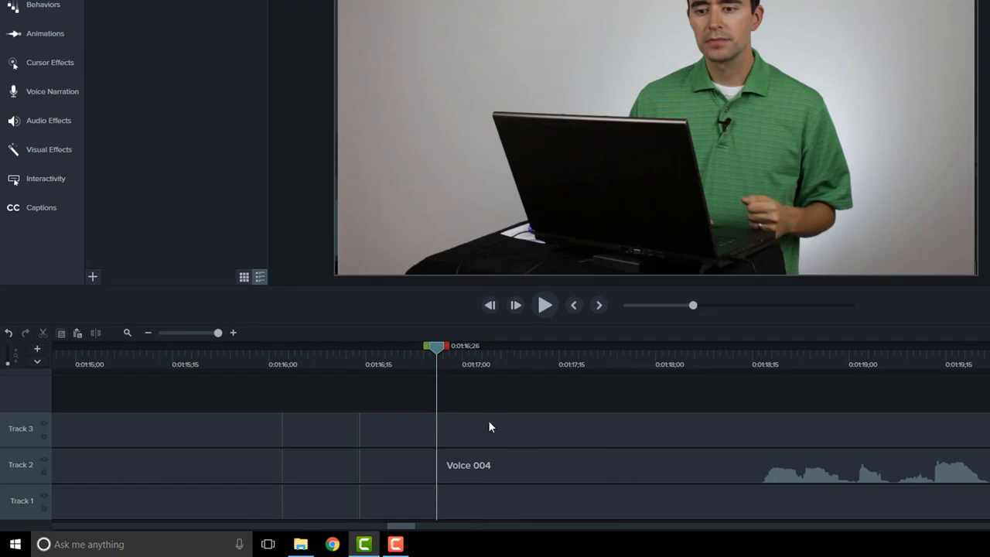
pyautogui.click(476, 364)
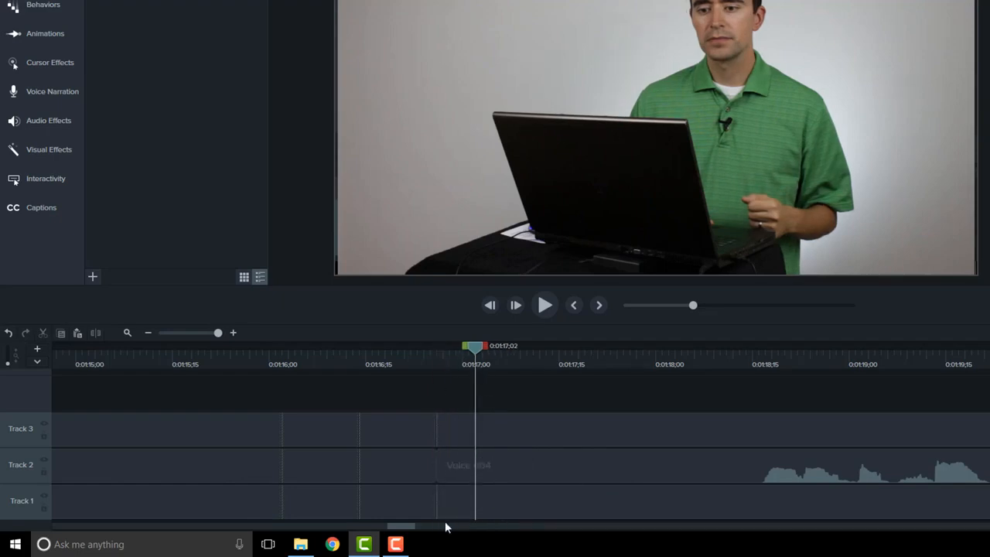
# Move the first MVI_5590 clip to the start of Track 3 and place the first Voice 004 clip directly after it on that track.
pyautogui.click(184, 333)
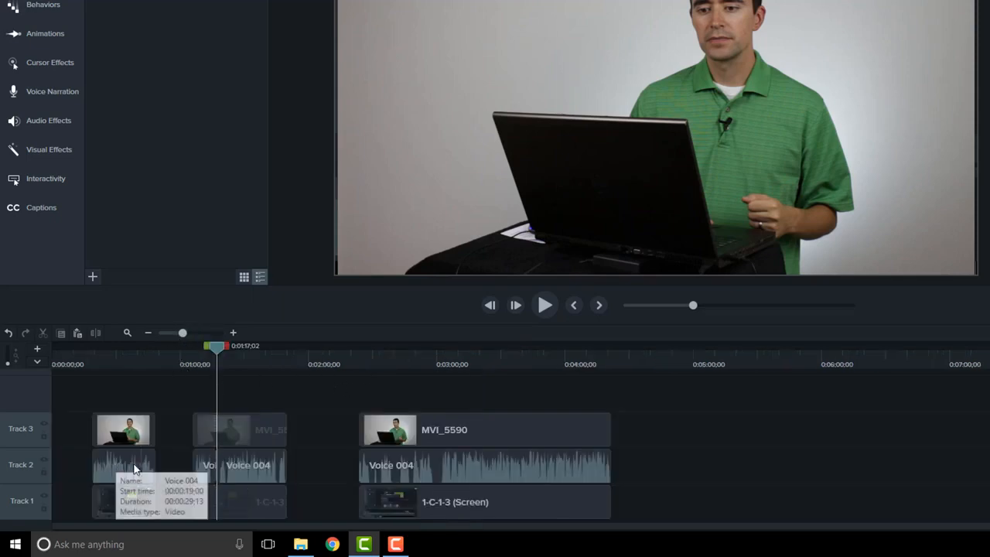
pyautogui.moveTo(121, 431); pyautogui.dragTo(38, 428)
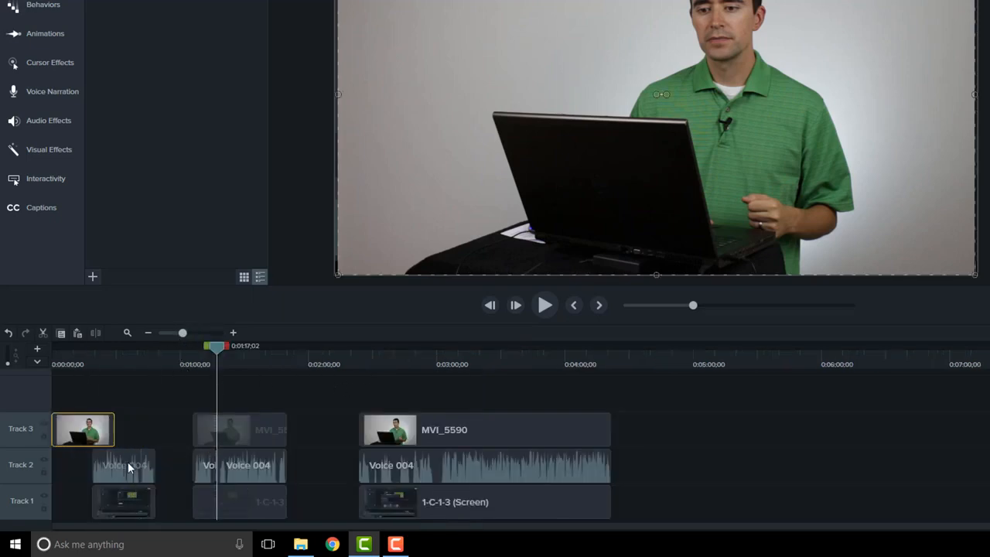
pyautogui.moveTo(128, 468); pyautogui.dragTo(146, 433)
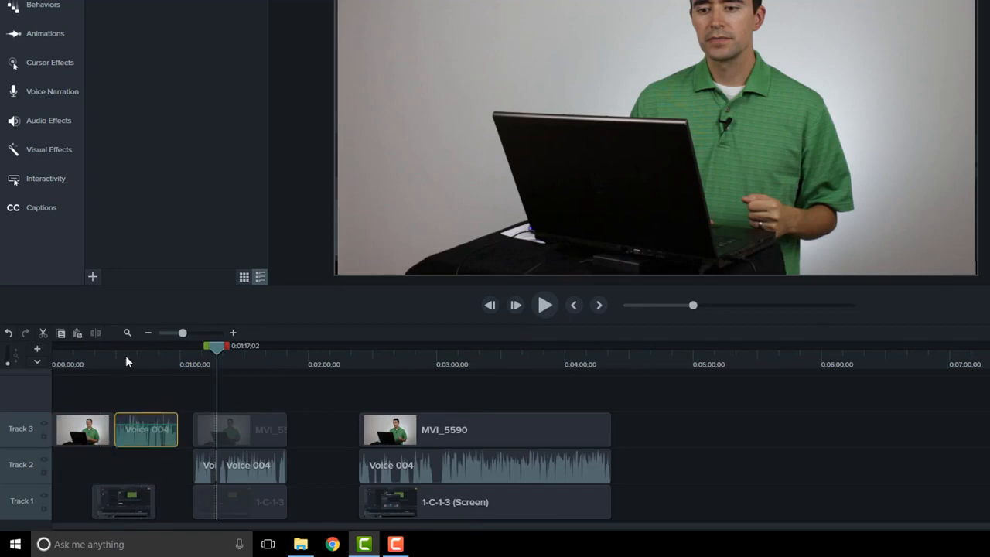
# Try to stitch the adjacent MVI_5590 video clip and Voice 004 audio clip on Track 3.
pyautogui.click(127, 358)
pyautogui.moveTo(97, 393); pyautogui.dragTo(125, 427)
pyautogui.rightClick(147, 431)
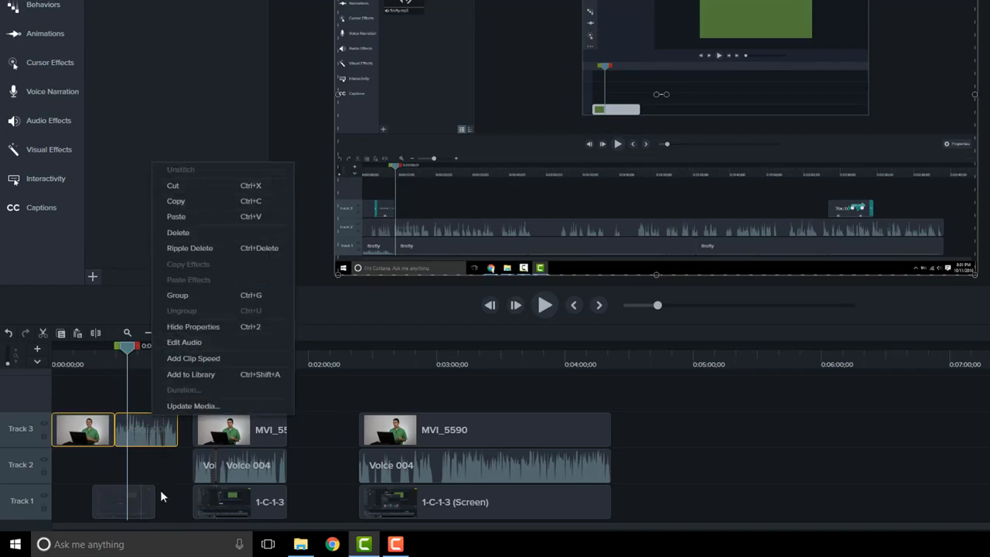
pyautogui.click(140, 435)
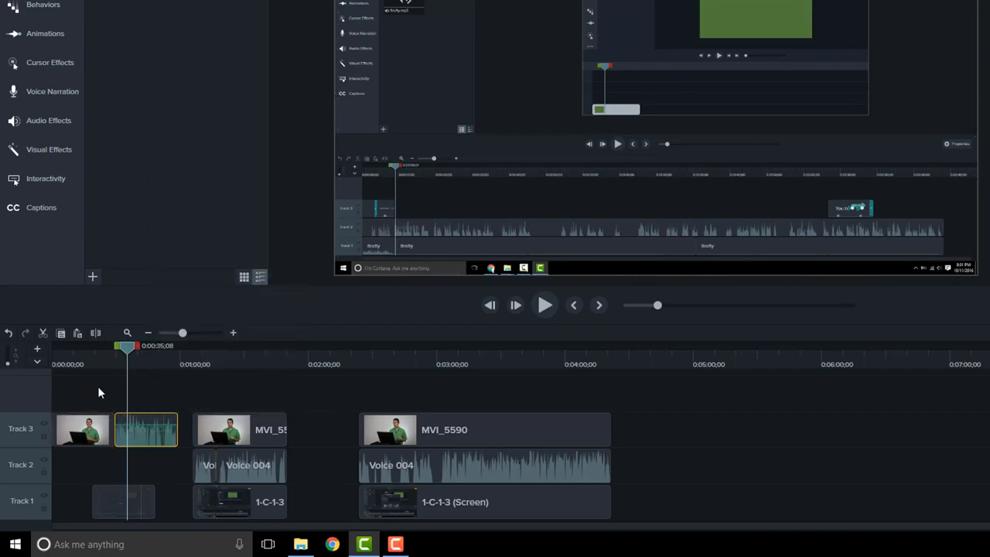
pyautogui.moveTo(97, 386); pyautogui.dragTo(138, 416)
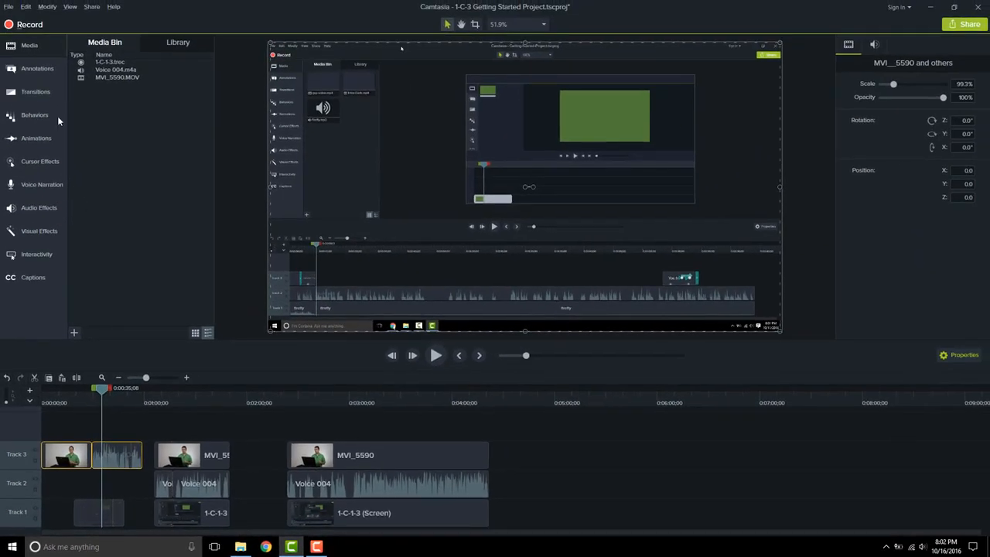
pyautogui.click(25, 7)
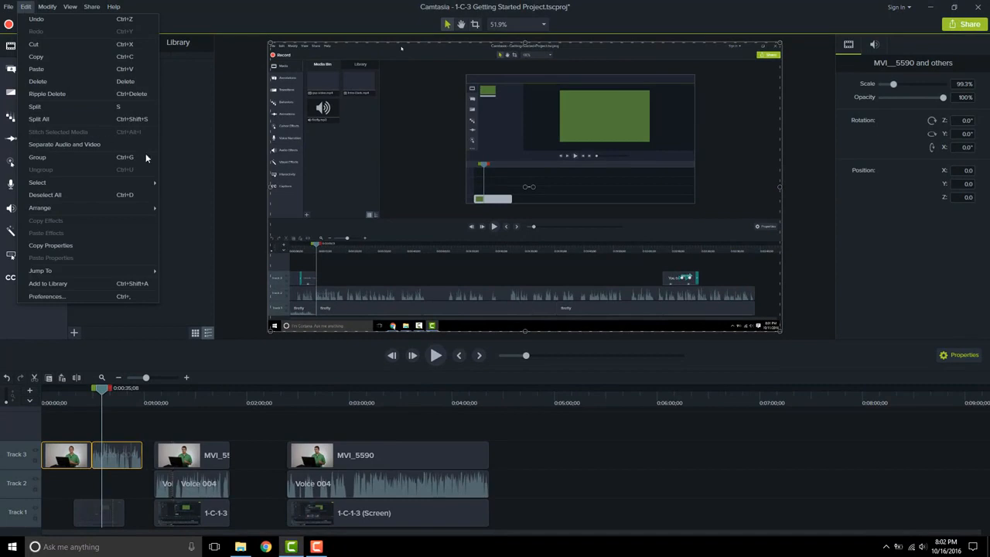
pyautogui.click(117, 461)
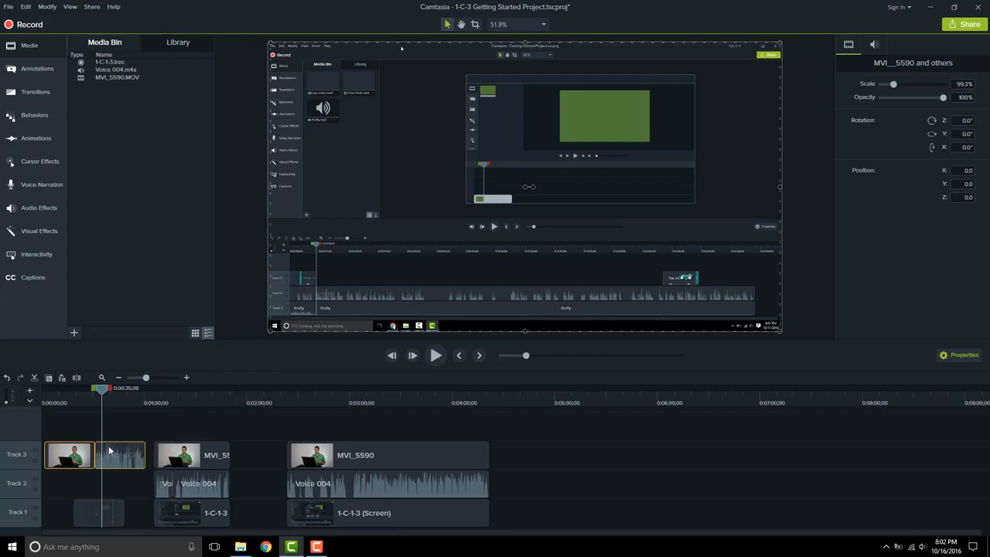
# Move the Voice 004 clip back to Track 2 and realign the first MVI_5590 clip above it on Track 3.
pyautogui.moveTo(108, 446); pyautogui.dragTo(119, 507)
pyautogui.moveTo(89, 453); pyautogui.dragTo(117, 453)
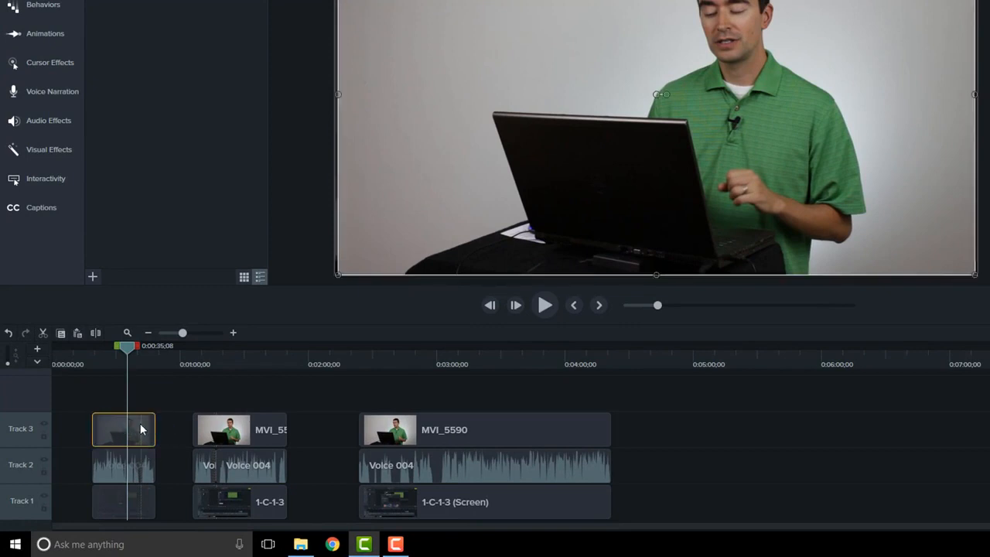
# Unstitch the first MVI_5590 clip on Track 3 and select its short second piece.
pyautogui.rightClick(136, 430)
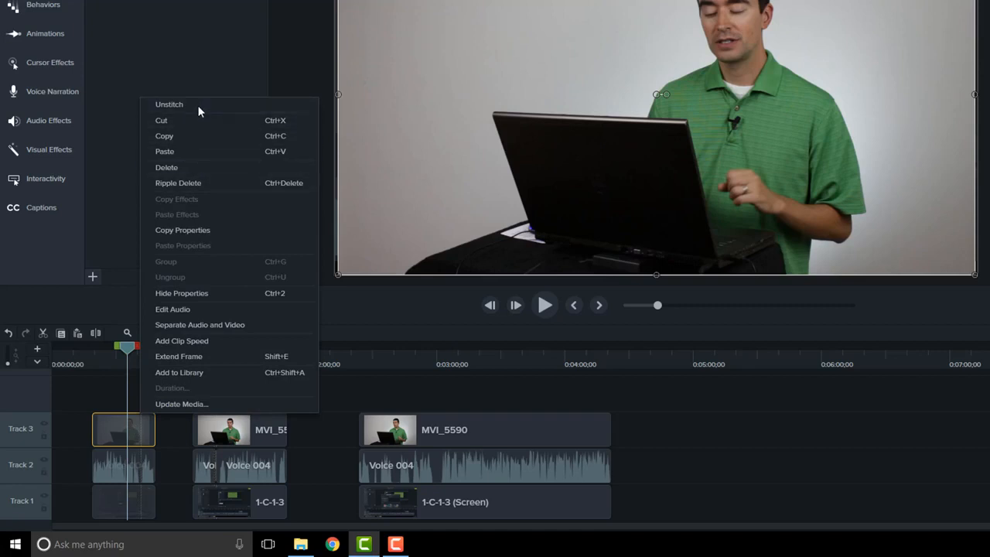
pyautogui.click(169, 104)
pyautogui.click(154, 437)
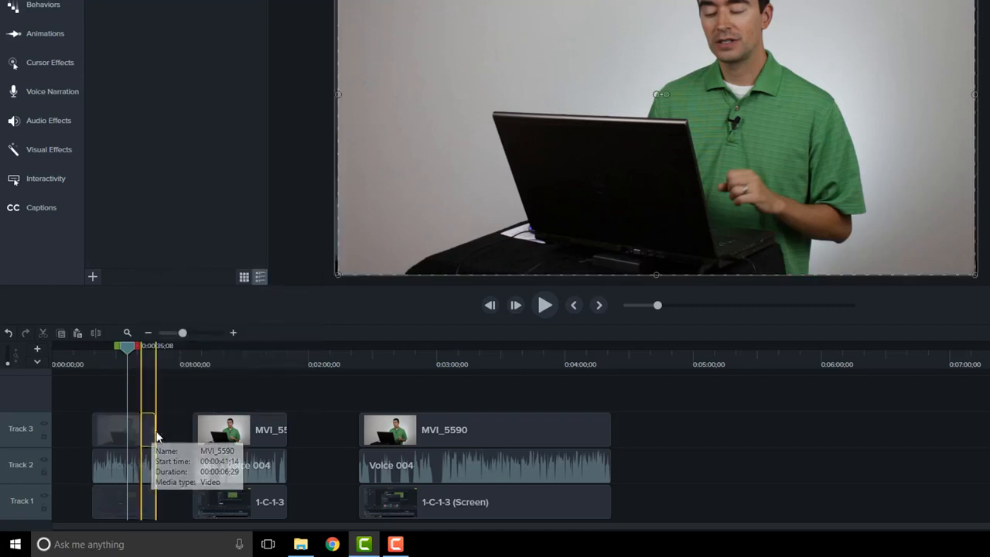
# Stitch the two adjacent pieces of the first MVI_5590 clip on Track 3 back together.
pyautogui.moveTo(157, 437); pyautogui.dragTo(136, 426)
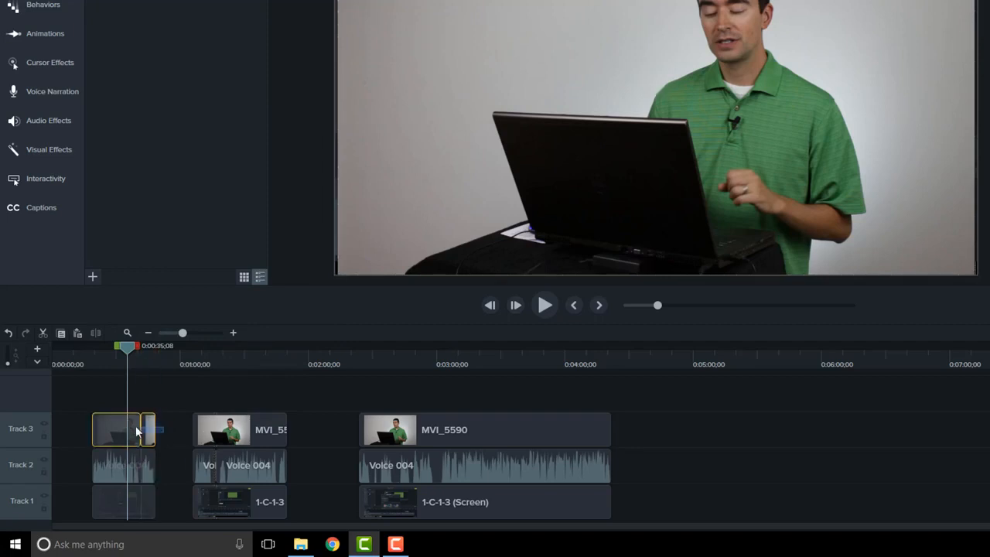
pyautogui.rightClick(147, 433)
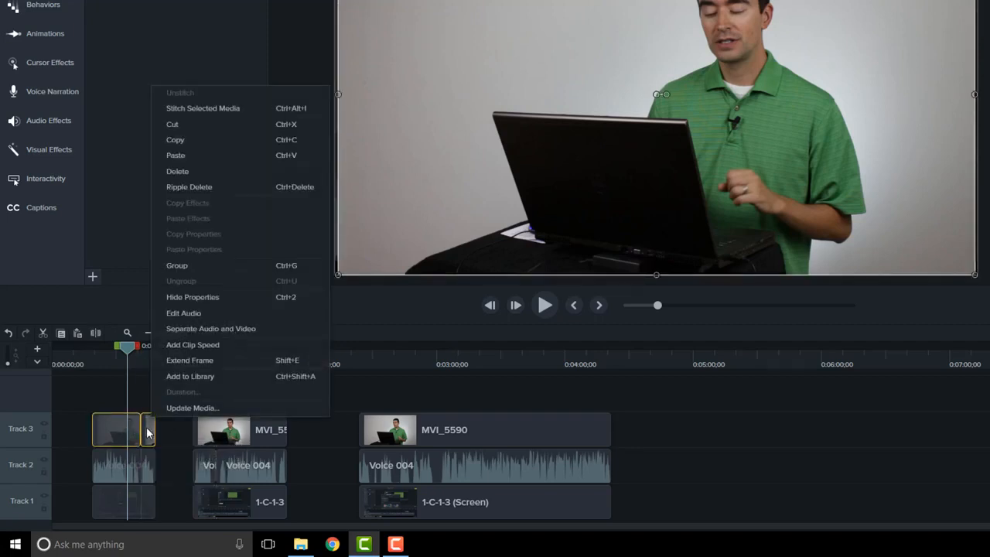
pyautogui.click(190, 111)
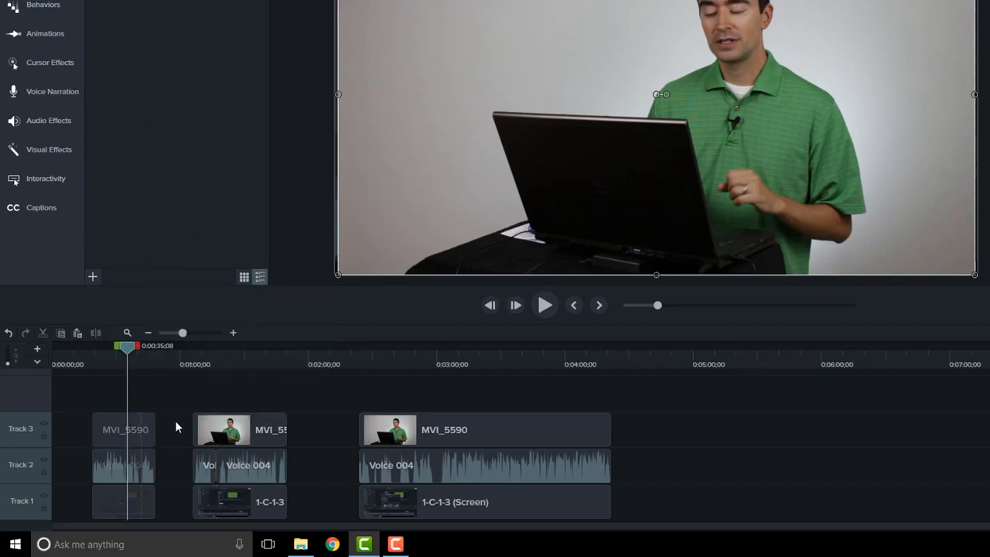
pyautogui.click(169, 429)
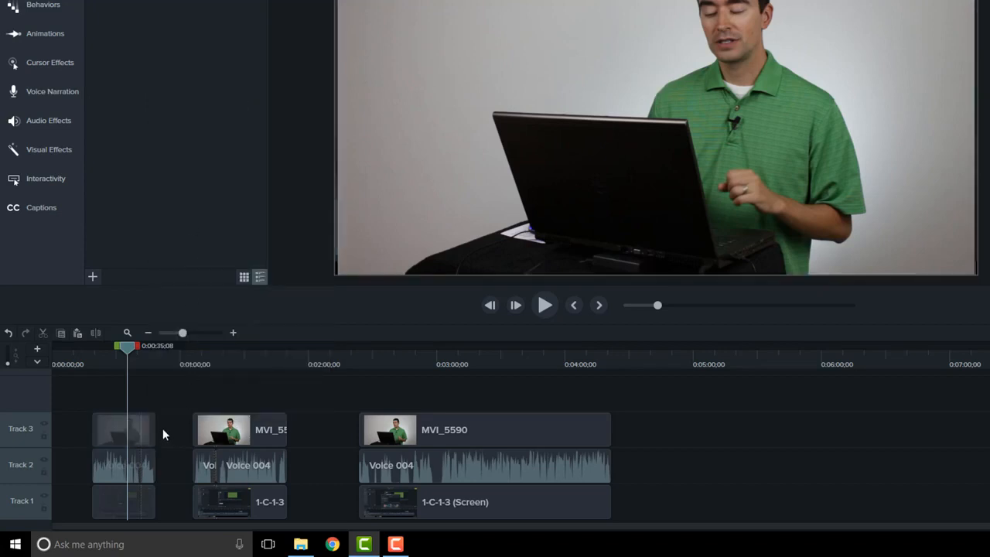
# Unstitch the first MVI_5590 clip again and move its longer first piece to the empty area of Track 1, just before 0:06:00;00.
pyautogui.click(93, 426)
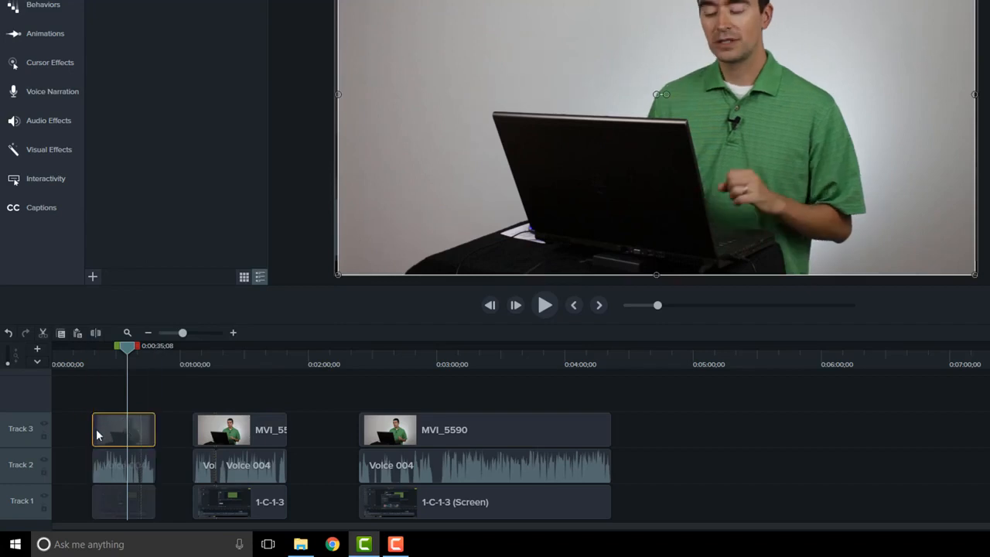
pyautogui.moveTo(130, 431); pyautogui.dragTo(103, 446)
pyautogui.moveTo(117, 427); pyautogui.dragTo(123, 397)
pyautogui.moveTo(124, 397); pyautogui.dragTo(796, 512)
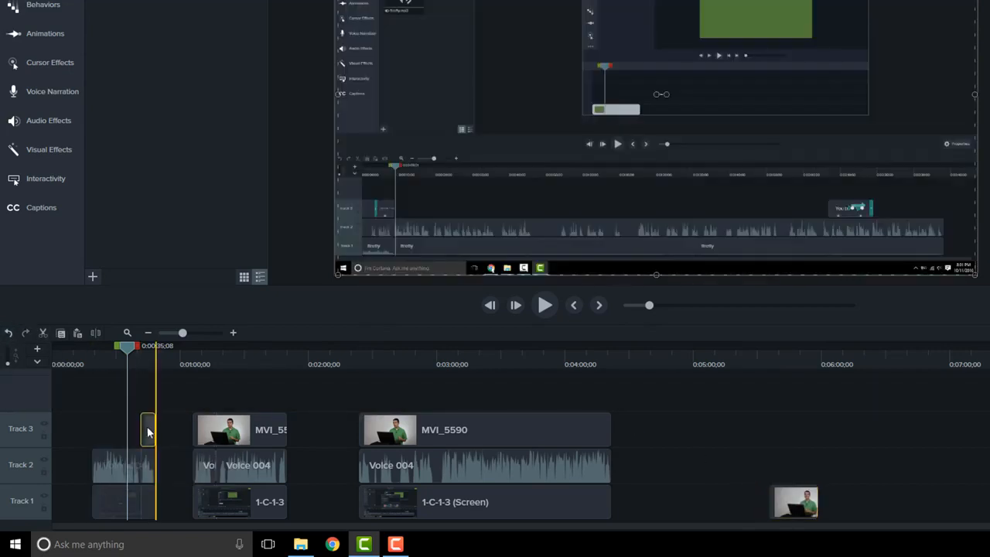
# Move the detached MVI_5590 piece from Track 1 back to Track 3, directly before its short second piece.
pyautogui.moveTo(149, 433); pyautogui.dragTo(116, 446)
pyautogui.keyDown('ctrl'); pyautogui.click(791, 505); pyautogui.keyUp('ctrl')
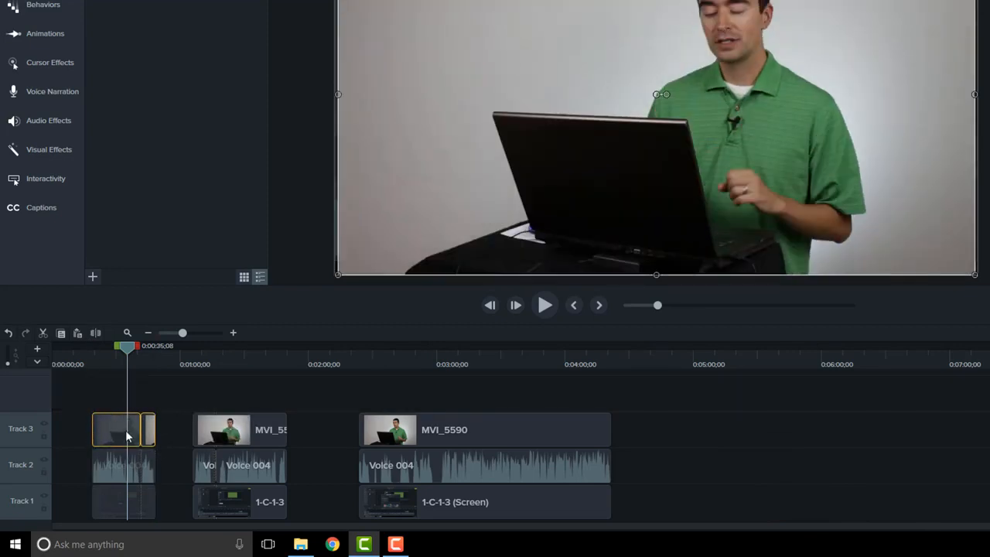
# Close both timeline gaps by moving the second and third groups of clips on all three tracks directly against the preceding clips.
pyautogui.moveTo(182, 428); pyautogui.dragTo(269, 495)
pyautogui.moveTo(267, 436); pyautogui.dragTo(167, 435)
pyautogui.moveTo(308, 431); pyautogui.dragTo(413, 510)
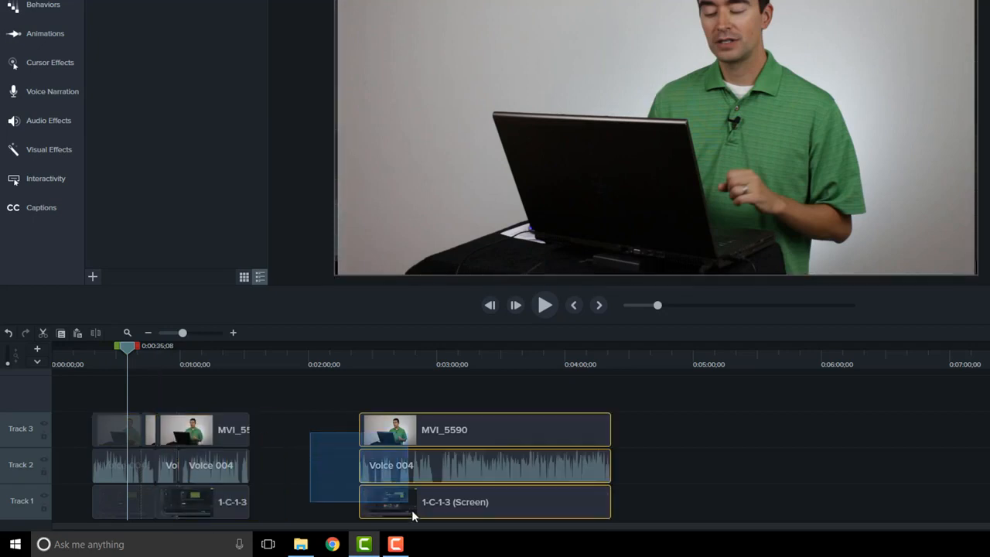
pyautogui.moveTo(423, 438); pyautogui.dragTo(224, 431)
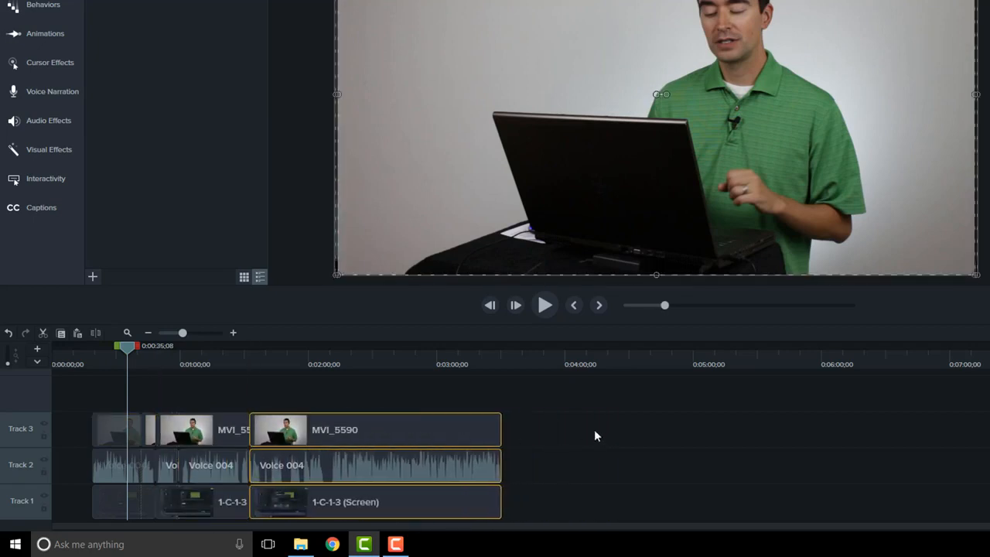
# Stitch all the adjacent MVI_5590 clips on Track 3 into one clip and select it to show its stitch points.
pyautogui.moveTo(554, 430); pyautogui.dragTo(92, 430)
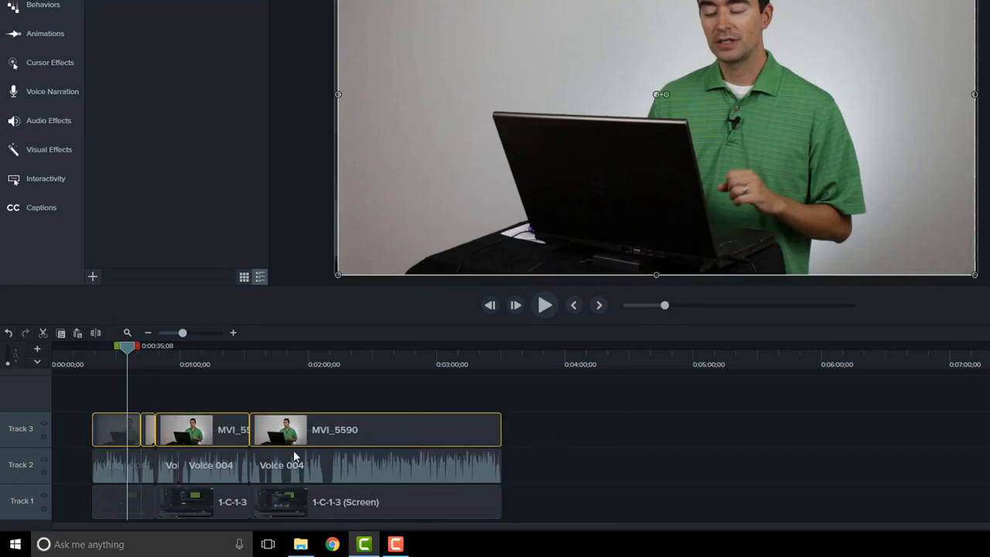
pyautogui.rightClick(202, 425)
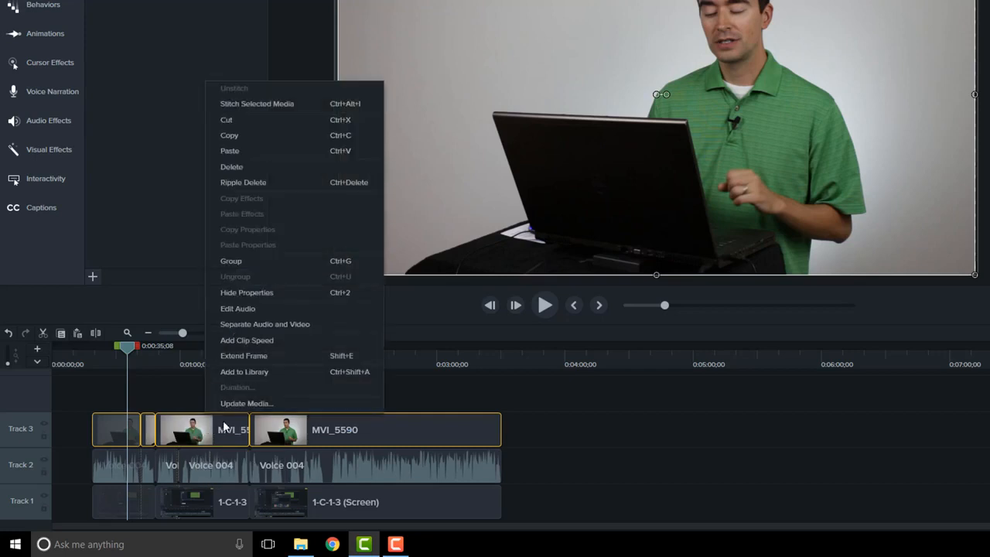
pyautogui.click(280, 104)
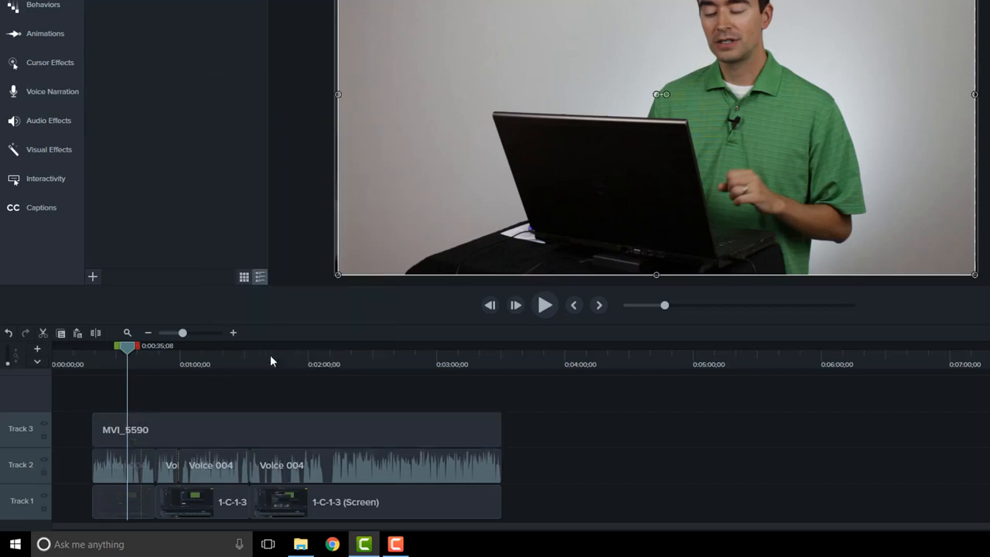
pyautogui.moveTo(246, 447); pyautogui.dragTo(198, 453)
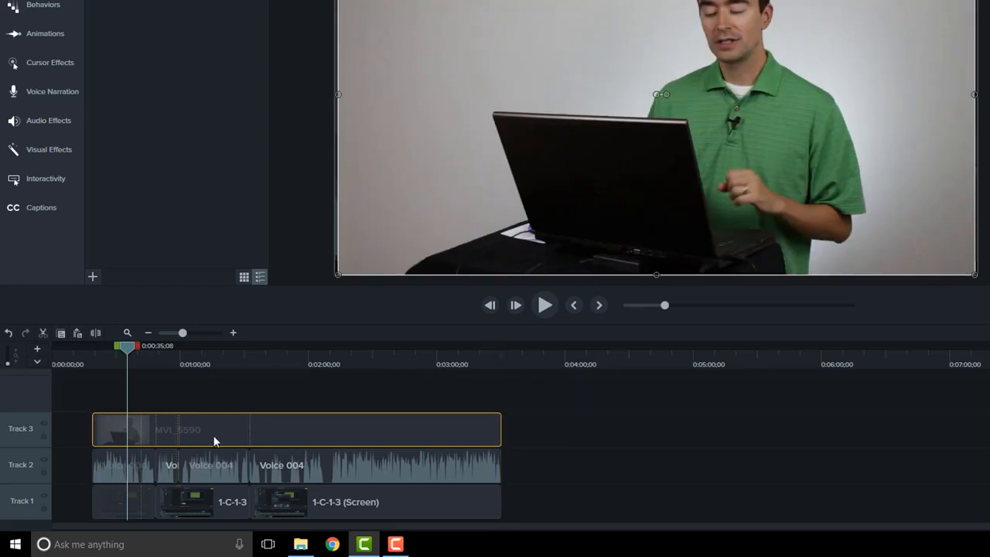